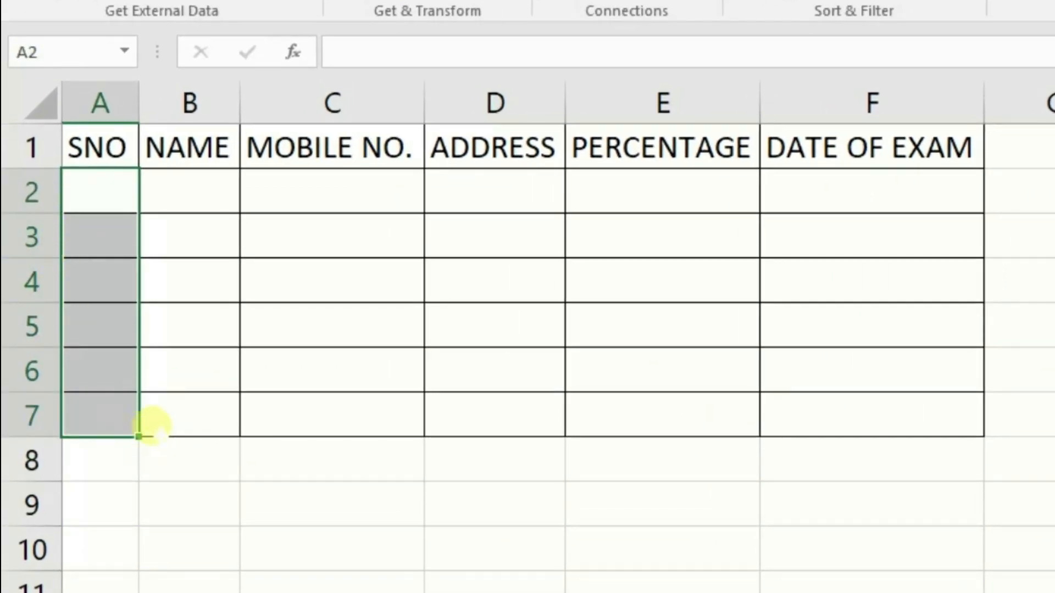
Start a data validation rule for the SNO cells A2:A7 that allows only whole numbers
{"action": "left_click", "coordinate": [309, 285]}
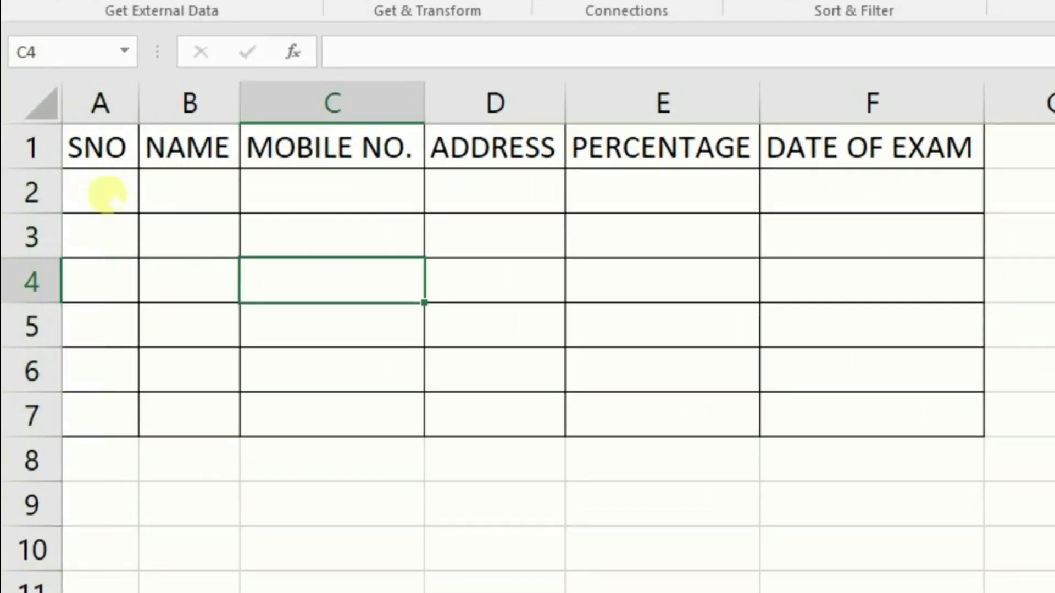
{"action": "left_click", "coordinate": [102, 199]}
{"action": "left_click_drag", "start_coordinate": [104, 204], "coordinate": [109, 417]}
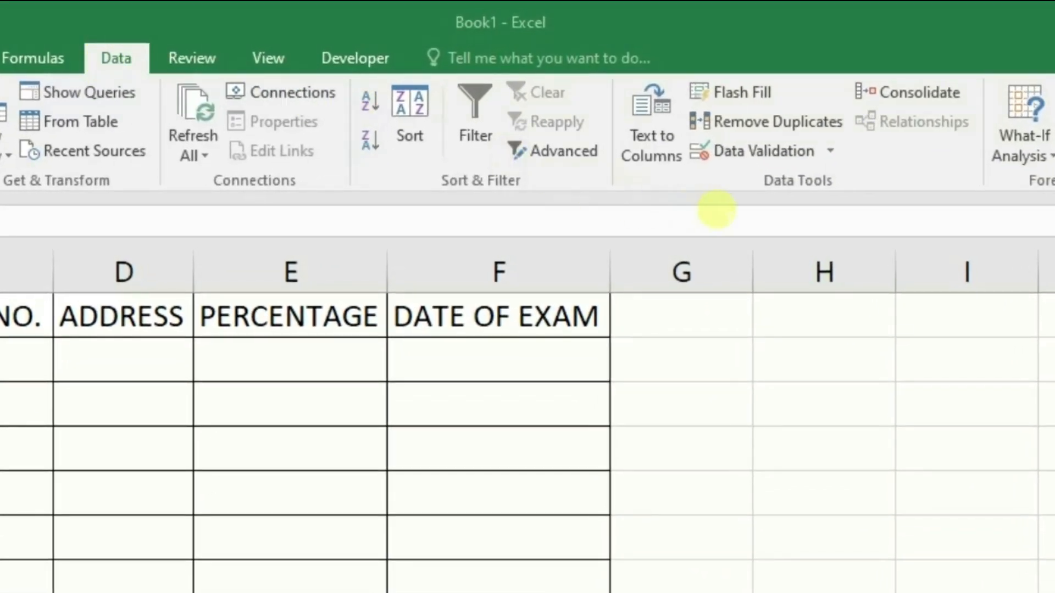
{"action": "left_click", "coordinate": [830, 152]}
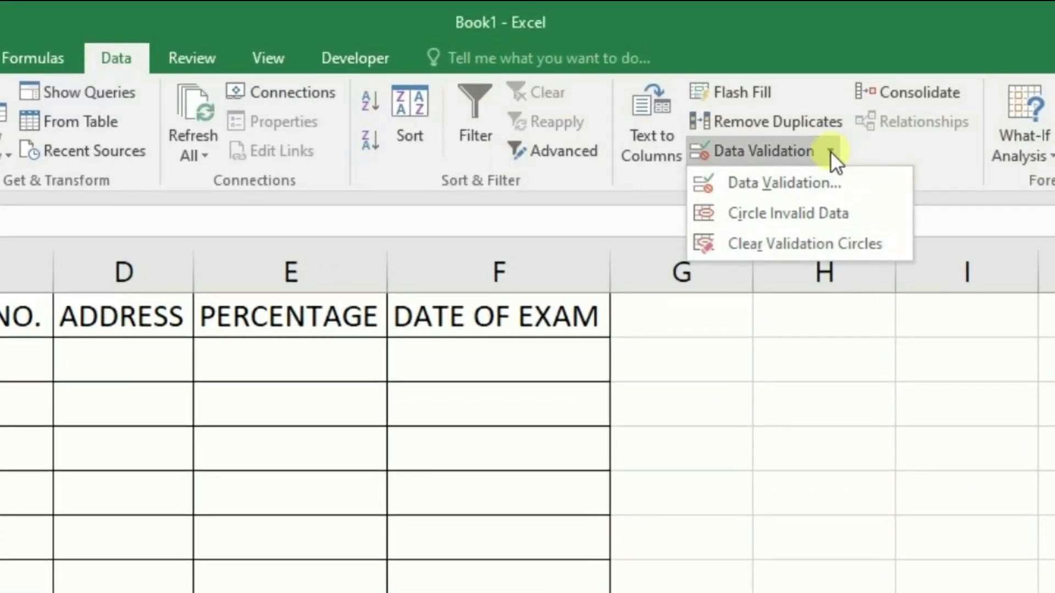
{"action": "left_click", "coordinate": [764, 184]}
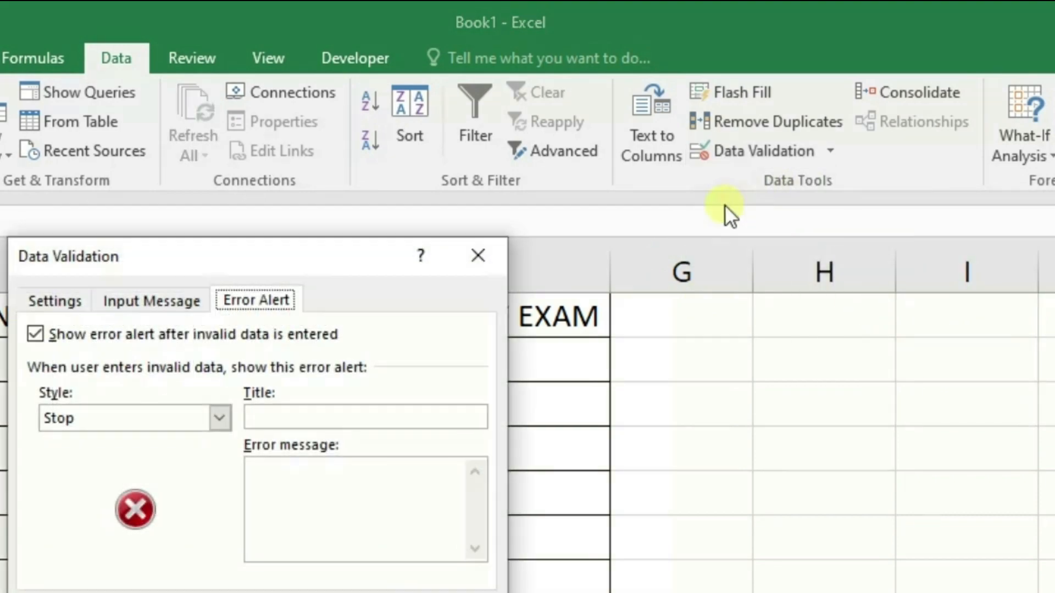
{"action": "left_click", "coordinate": [54, 302]}
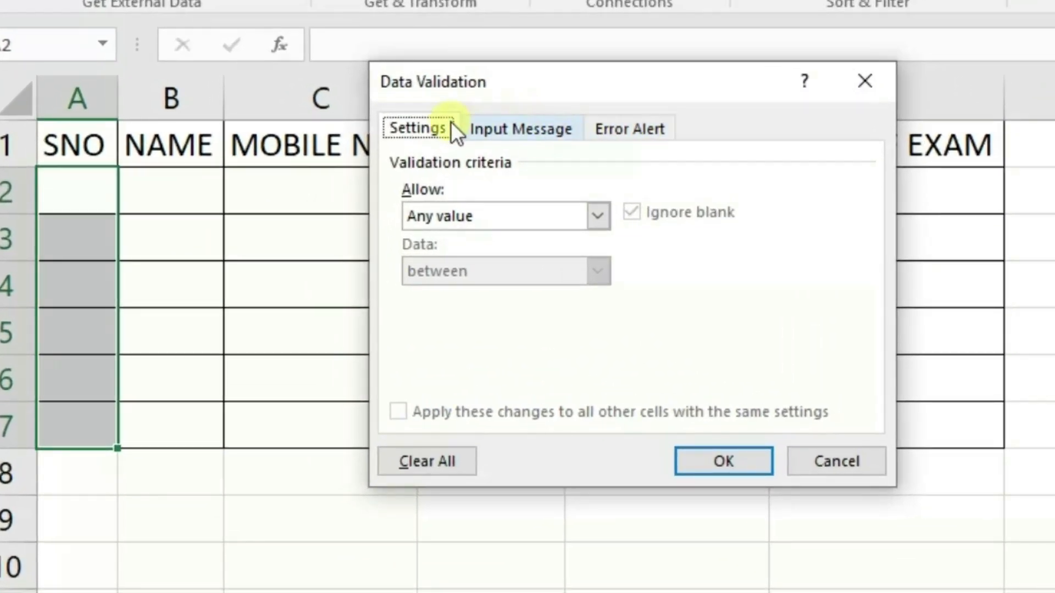
{"action": "left_click", "coordinate": [596, 217]}
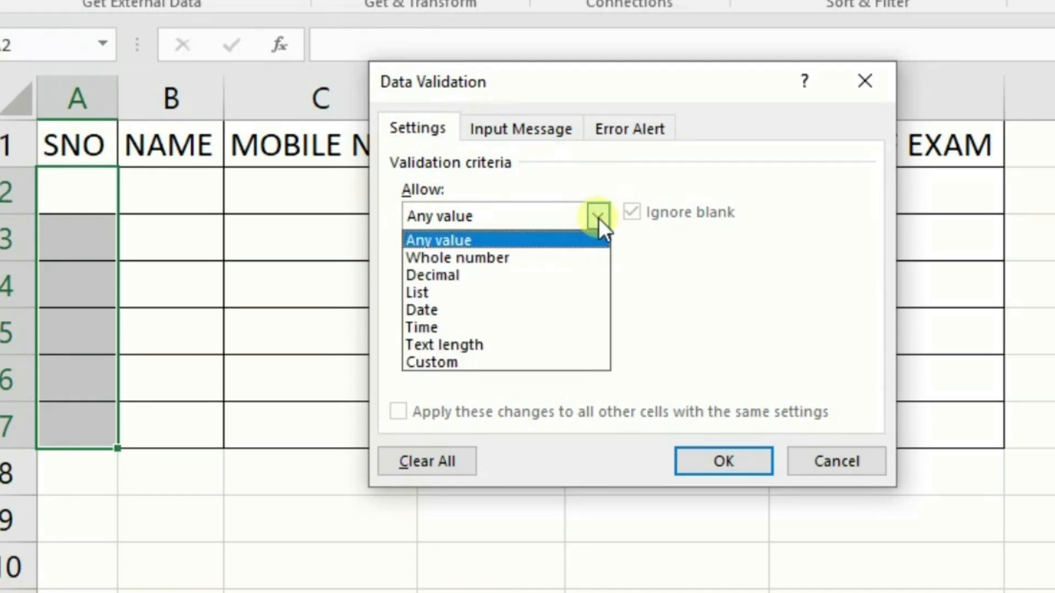
{"action": "left_click", "coordinate": [468, 260]}
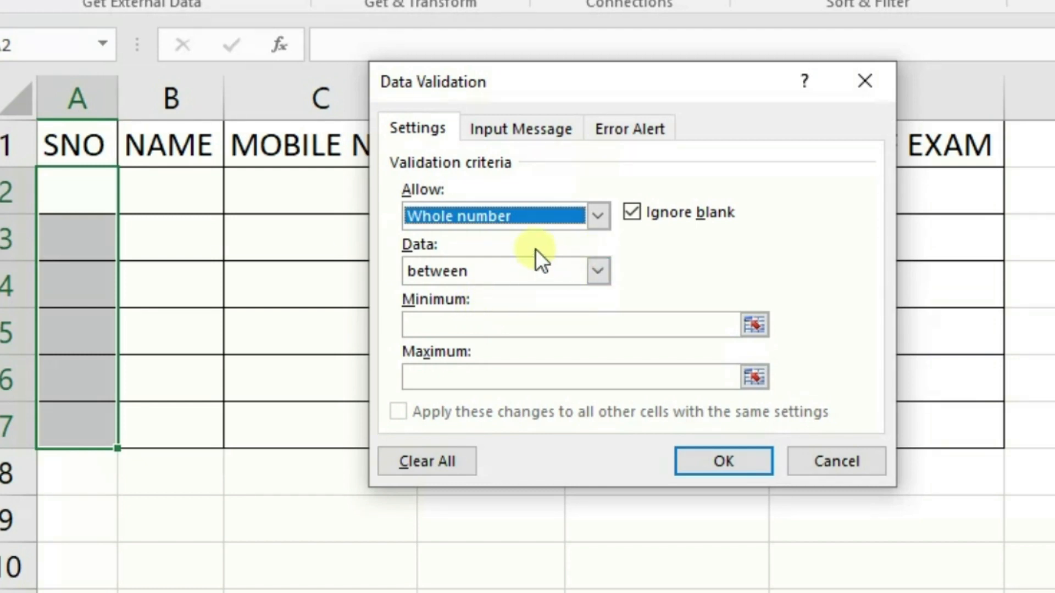
Limit the SNO whole numbers to between 1 and 10 and apply the rule
{"action": "left_click", "coordinate": [598, 270]}
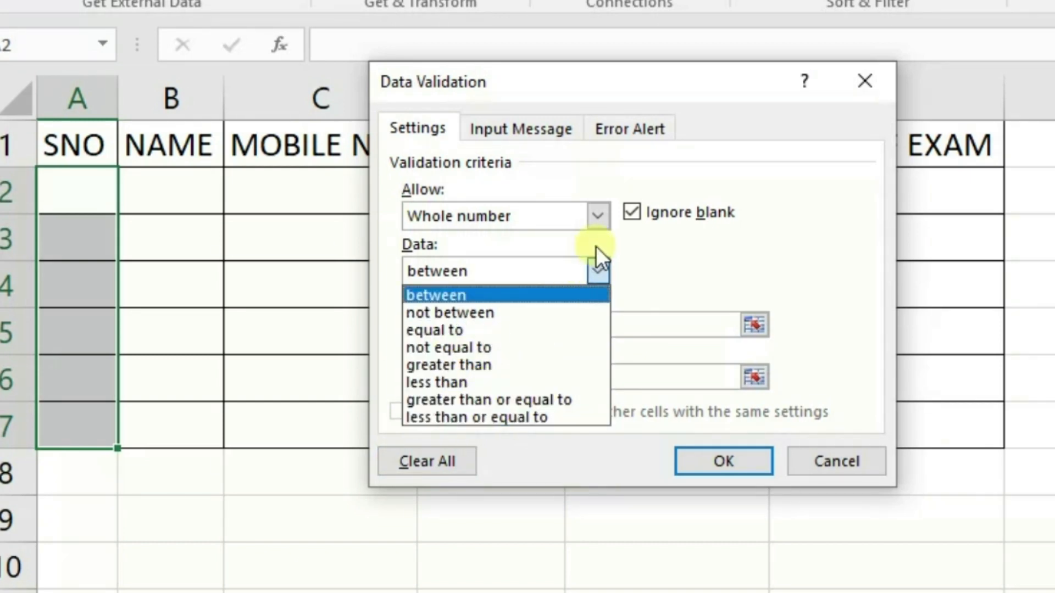
{"action": "left_click", "coordinate": [506, 295]}
{"action": "left_click", "coordinate": [447, 325]}
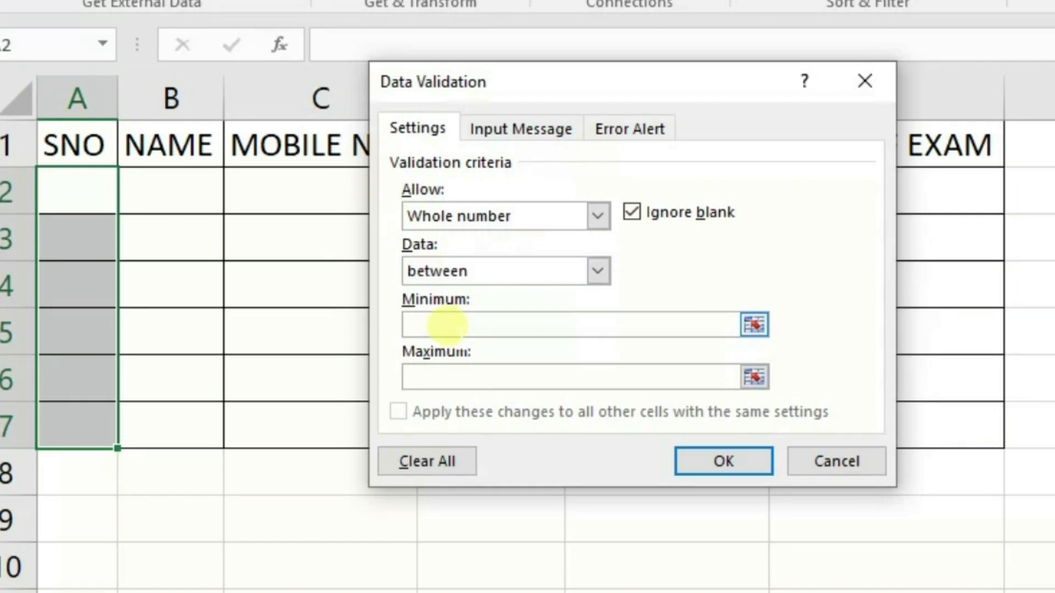
{"action": "type", "text": "1"}
{"action": "key", "text": "Tab"}
{"action": "type", "text": "10"}
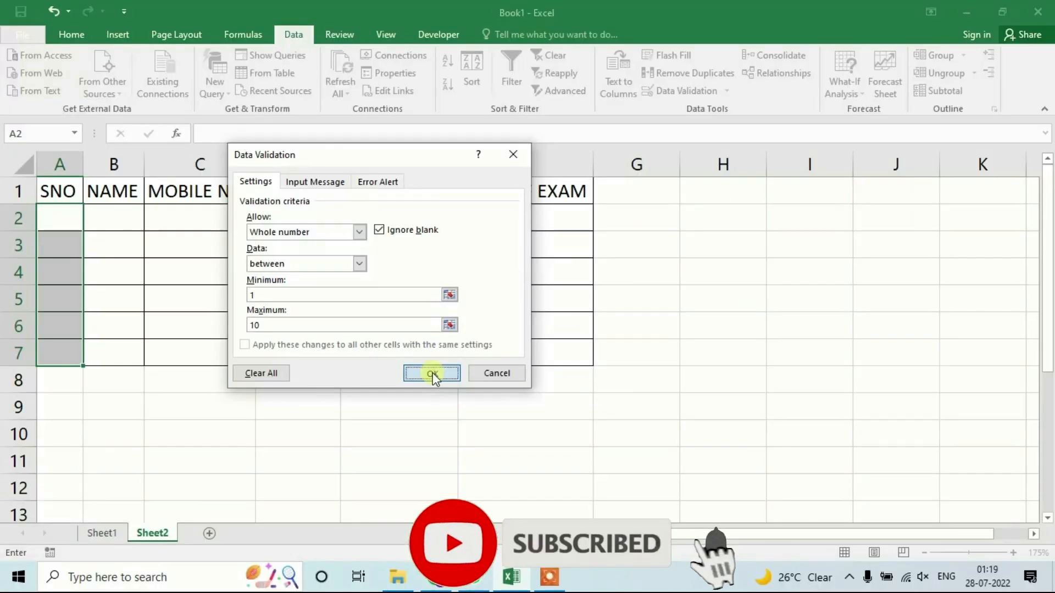
{"action": "left_click", "coordinate": [724, 461]}
Set a text length validation on the NAME cells B2:B7 with the between condition and a minimum of 2
{"action": "left_click_drag", "start_coordinate": [181, 192], "coordinate": [208, 418]}
{"action": "left_click", "coordinate": [681, 90]}
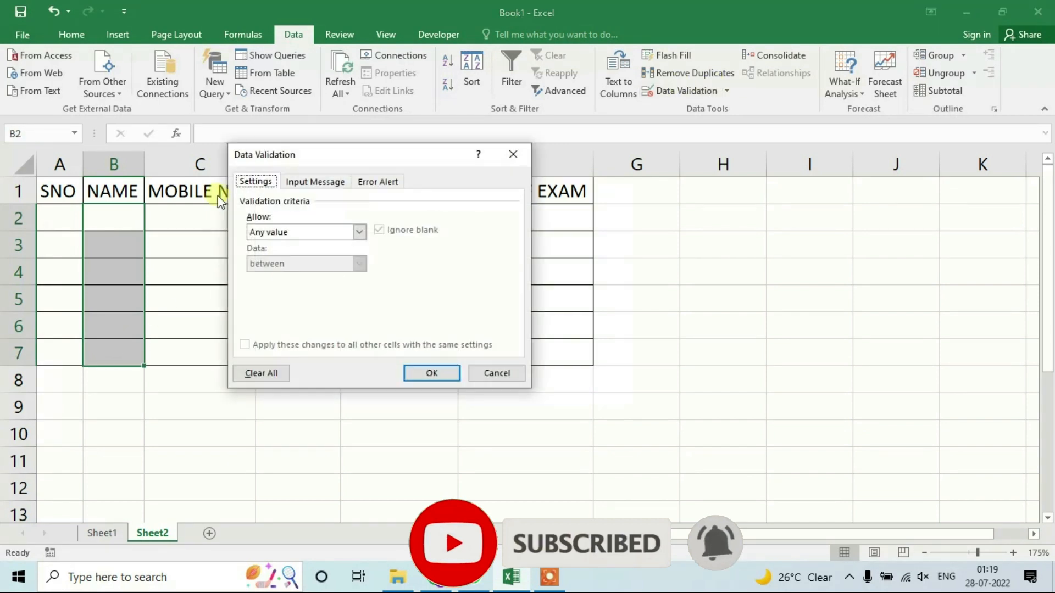
{"action": "left_click", "coordinate": [291, 232]}
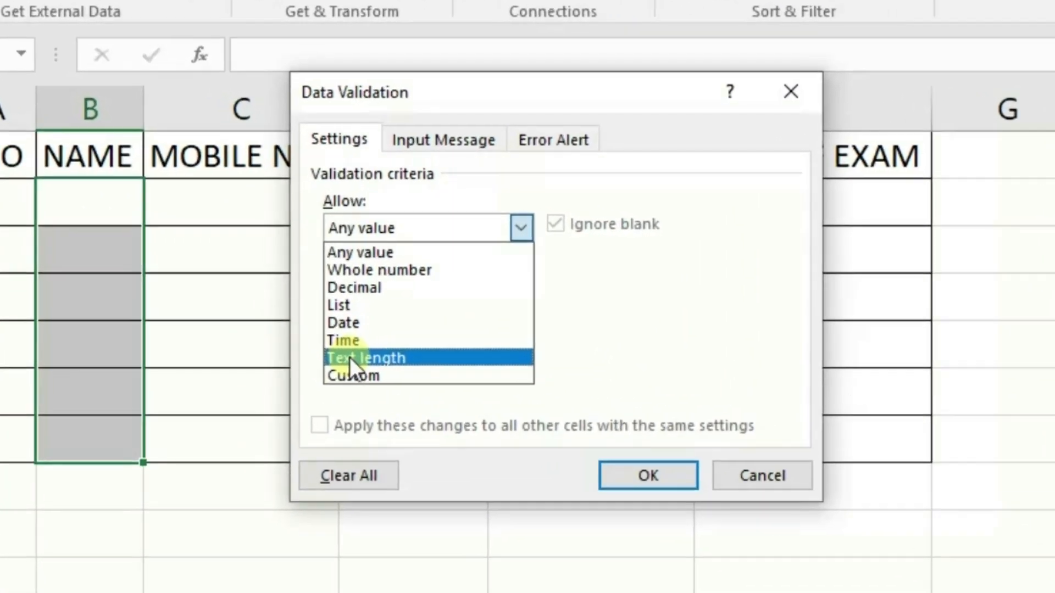
{"action": "left_click", "coordinate": [350, 357]}
{"action": "left_click", "coordinate": [388, 337]}
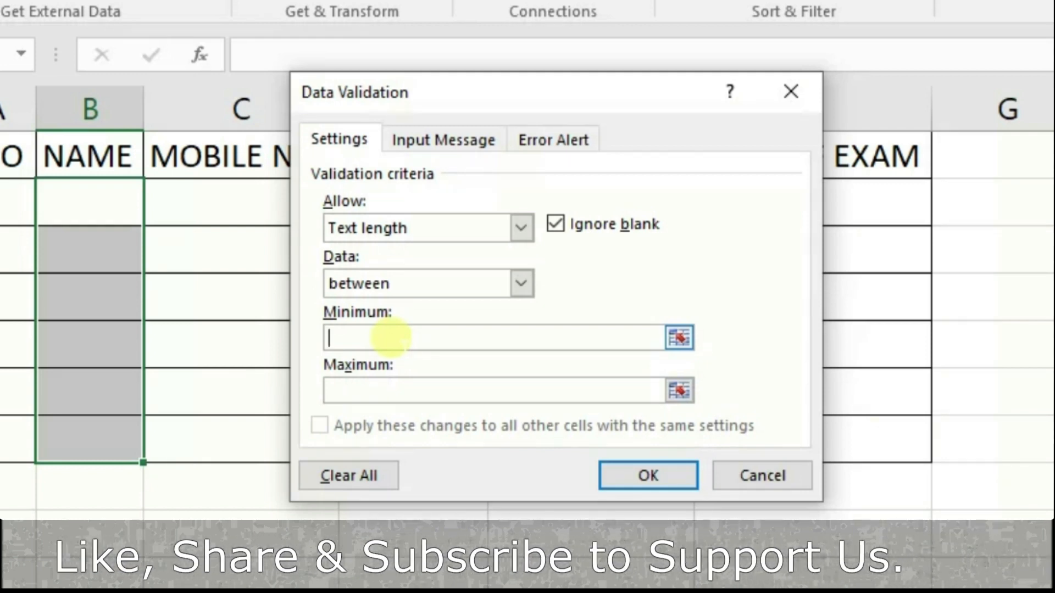
{"action": "type", "text": "2"}
{"action": "key", "text": "Tab"}
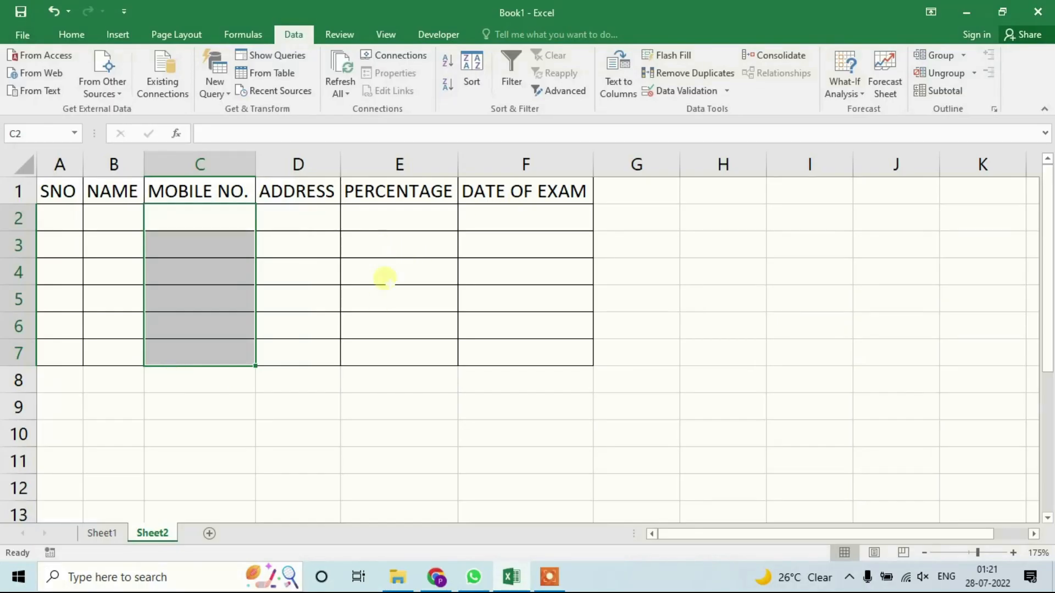
Review and confirm the decimal validation between 0 and 100 on the PERCENTAGE cells E2:E7
{"action": "left_click_drag", "start_coordinate": [306, 216], "coordinate": [319, 351]}
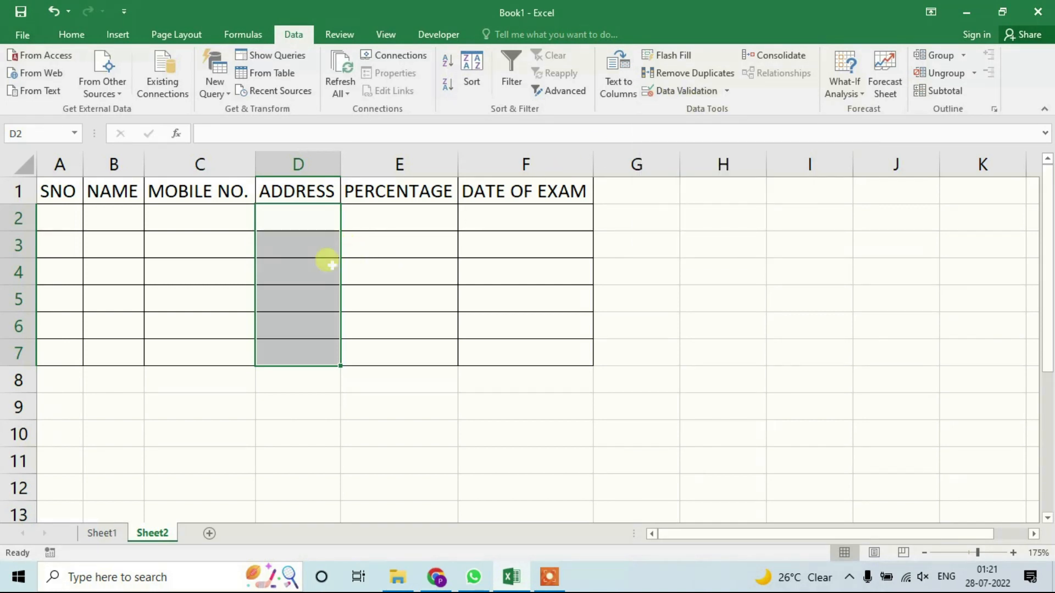
{"action": "left_click_drag", "start_coordinate": [400, 214], "coordinate": [426, 355]}
{"action": "left_click", "coordinate": [680, 91]}
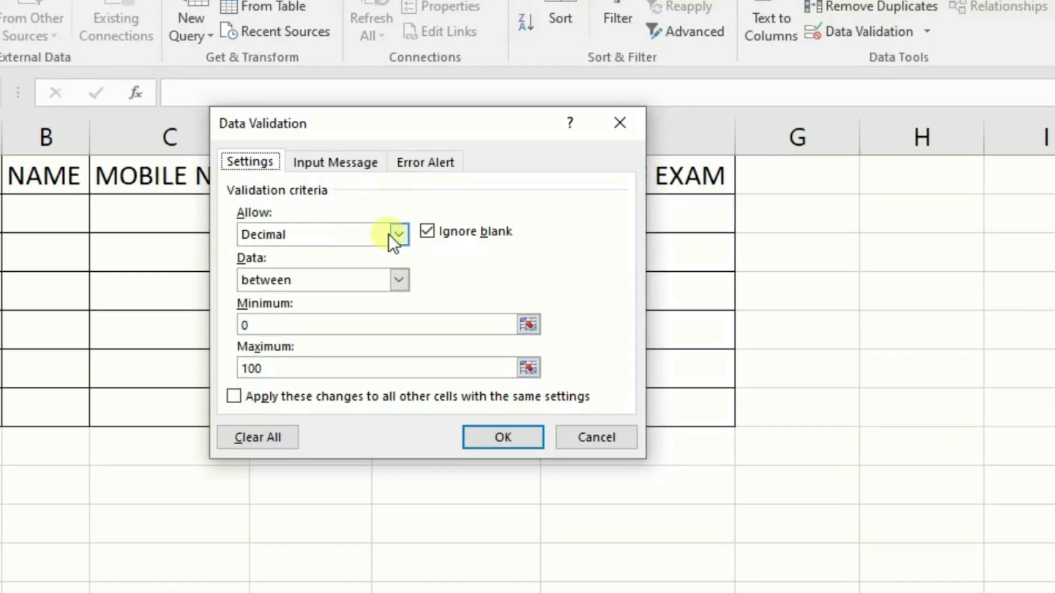
{"action": "double_click", "coordinate": [360, 233]}
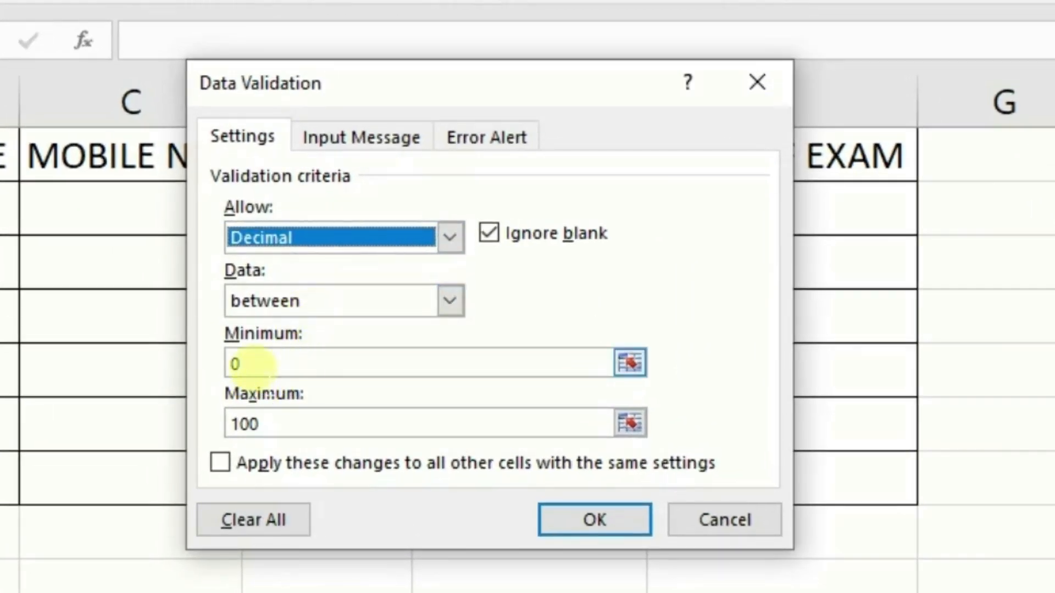
{"action": "left_click", "coordinate": [244, 358]}
{"action": "left_click", "coordinate": [275, 415]}
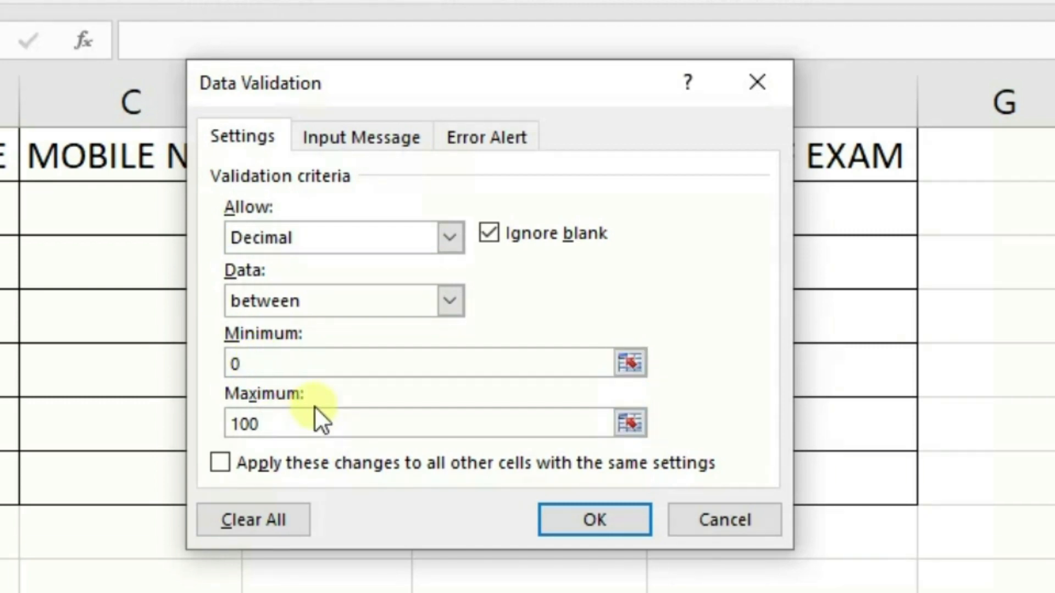
{"action": "left_click", "coordinate": [593, 526]}
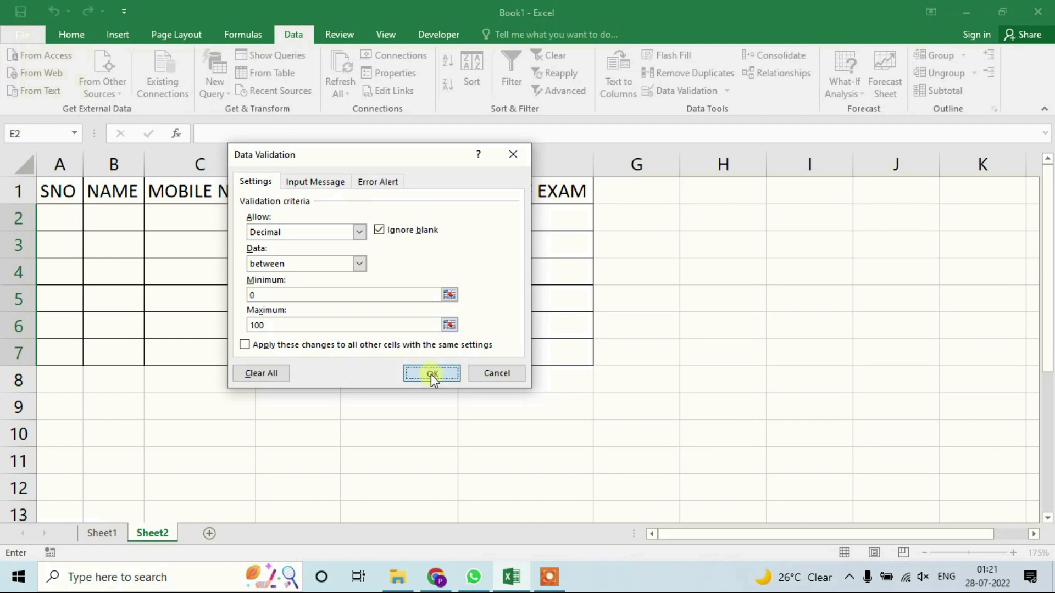
Restrict the DATE OF EXAM cells F2:F7 to dates between 01/01/2022 and 31/12/2022
{"action": "left_click_drag", "start_coordinate": [505, 220], "coordinate": [517, 351]}
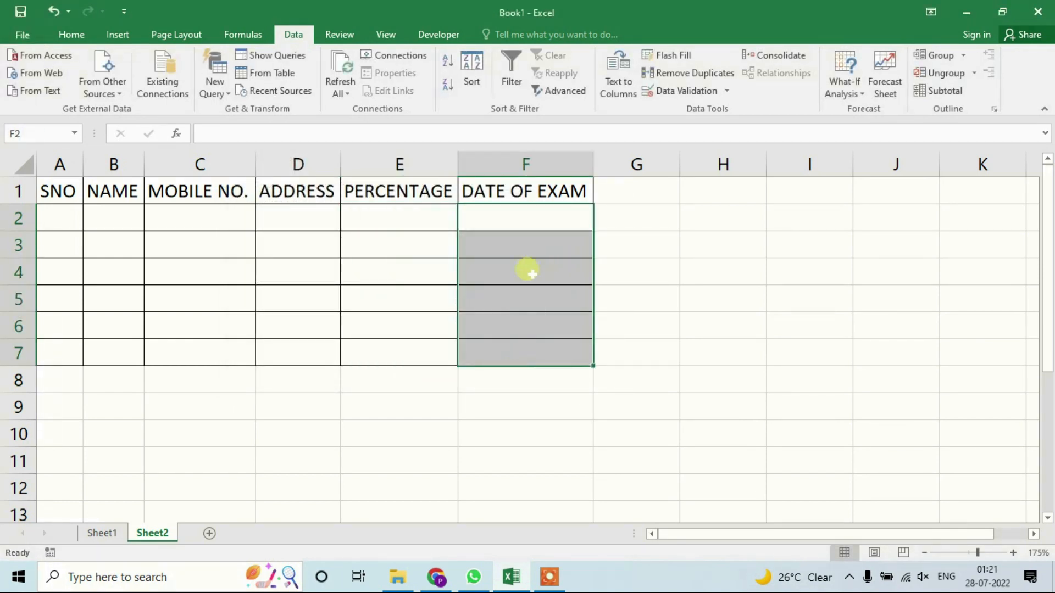
{"action": "left_click", "coordinate": [681, 92]}
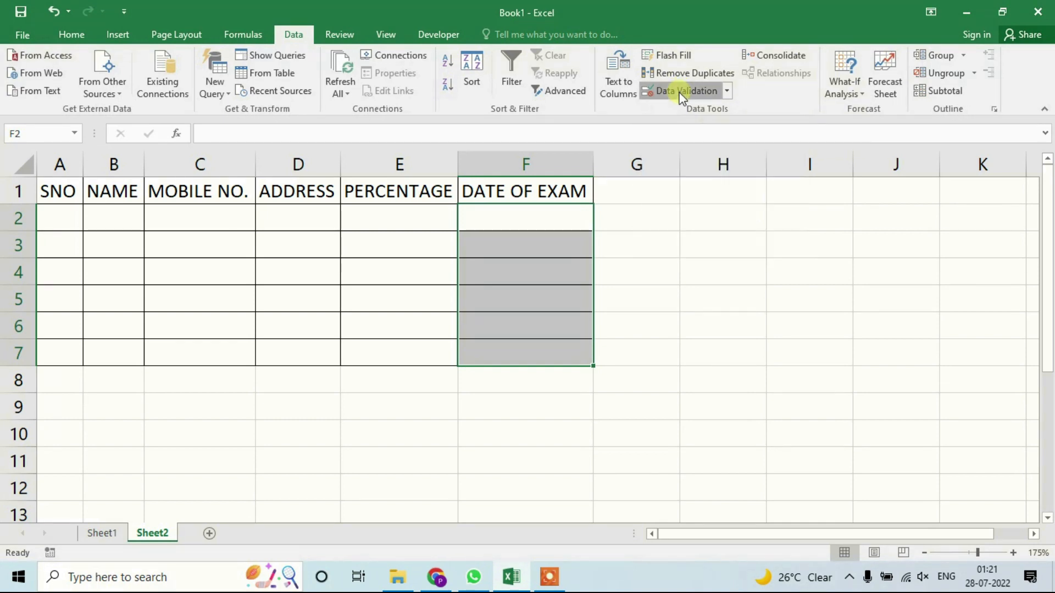
{"action": "left_click", "coordinate": [363, 232]}
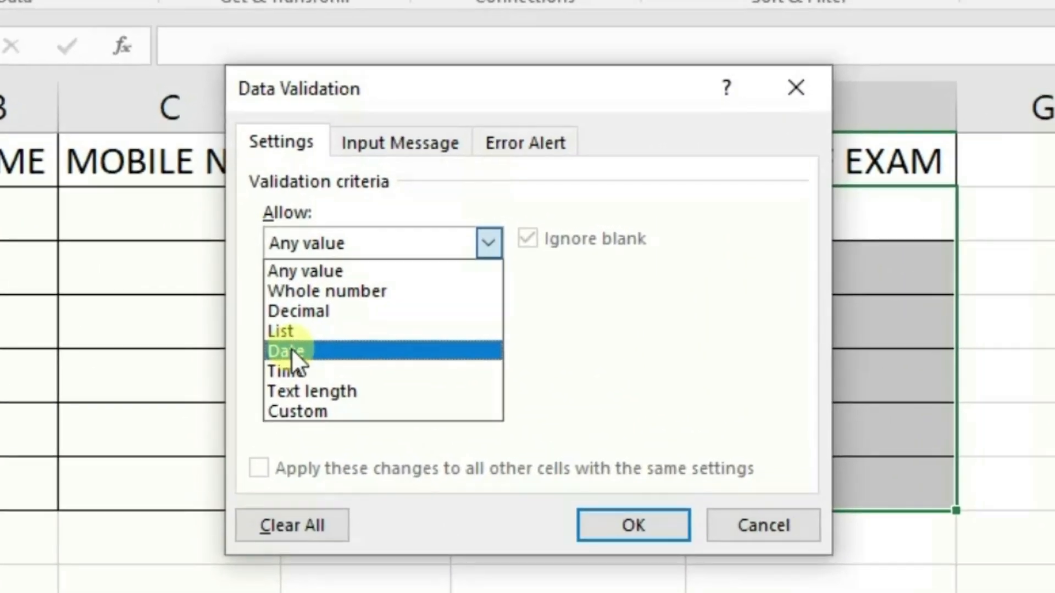
{"action": "left_click", "coordinate": [291, 351]}
{"action": "left_click", "coordinate": [495, 367]}
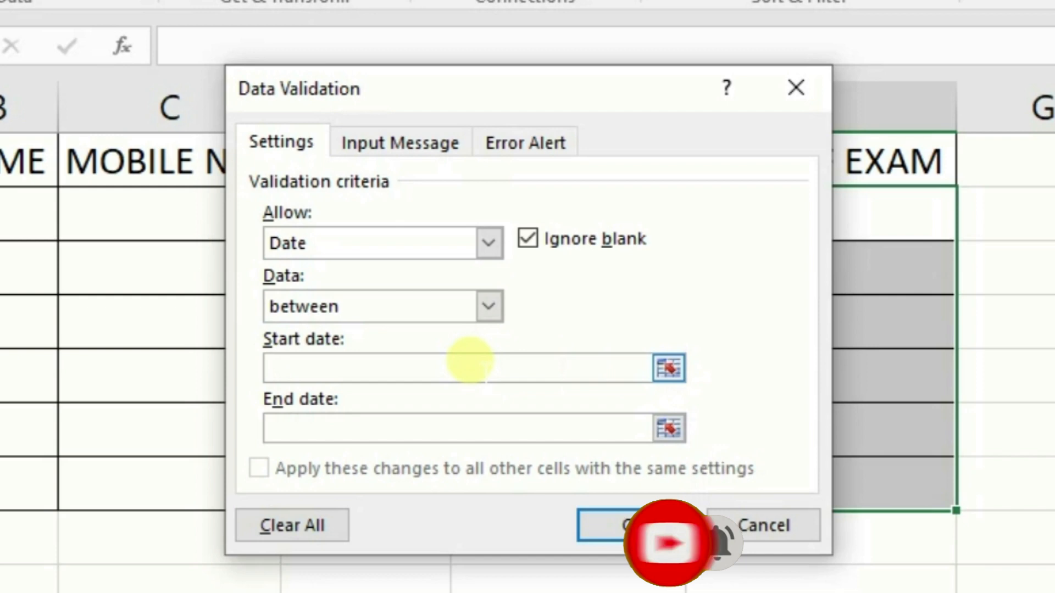
{"action": "type", "text": "01/01/2022"}
{"action": "key", "text": "Tab"}
{"action": "type", "text": "31/12/2022"}
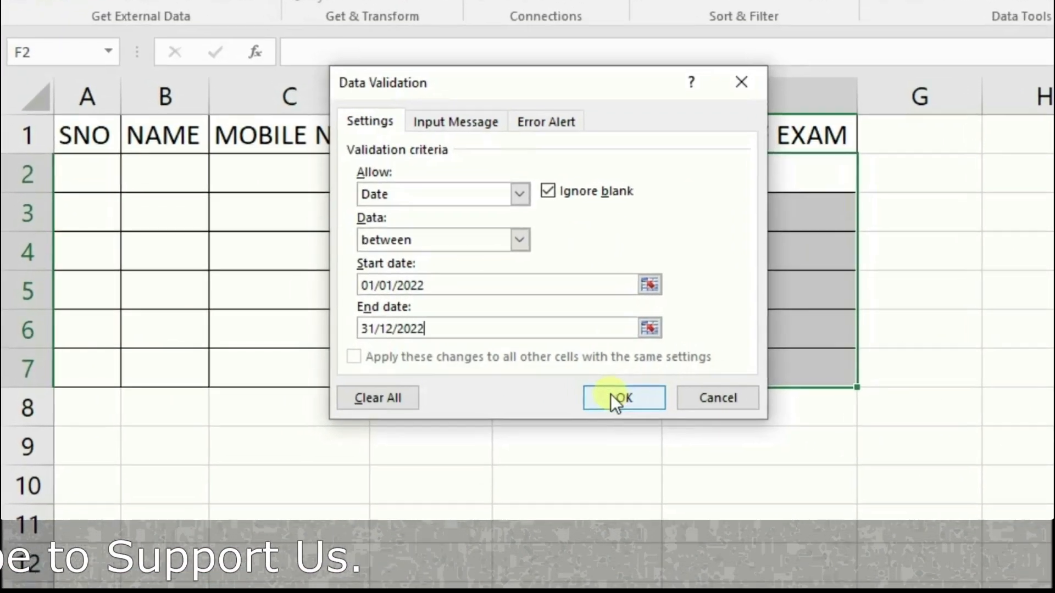
{"action": "left_click", "coordinate": [624, 397]}
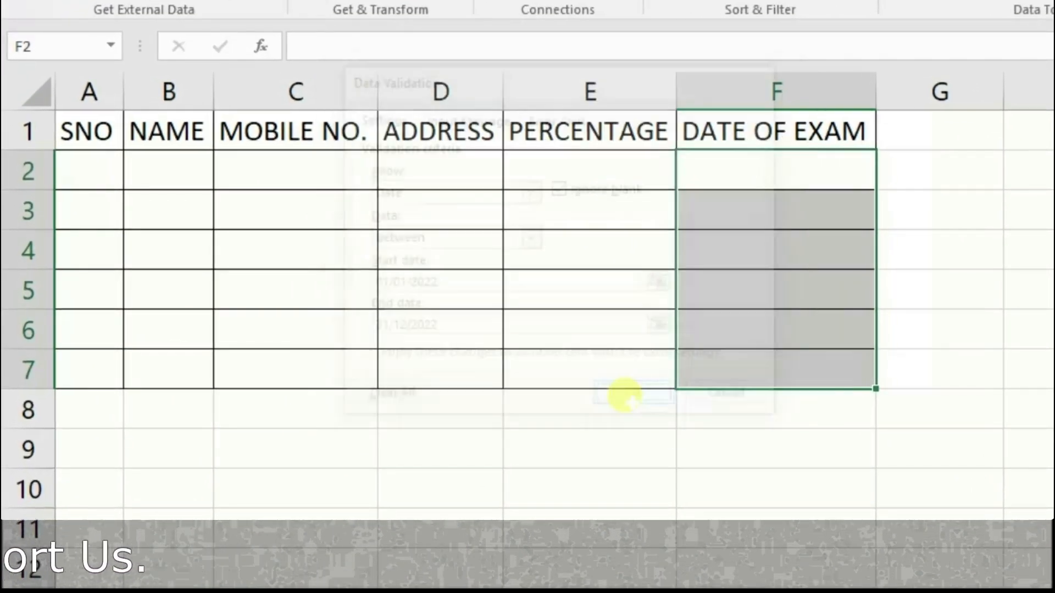
Enter the serial number 1 in cell A2
{"action": "left_click", "coordinate": [589, 249]}
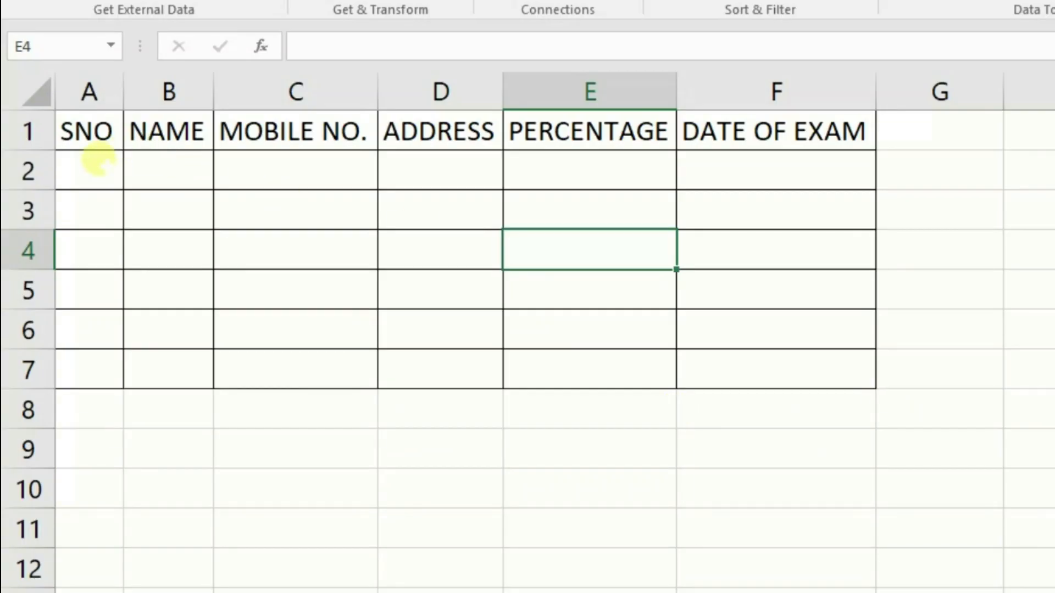
{"action": "left_click", "coordinate": [88, 165]}
{"action": "type", "text": "1"}
{"action": "key", "text": "Return"}
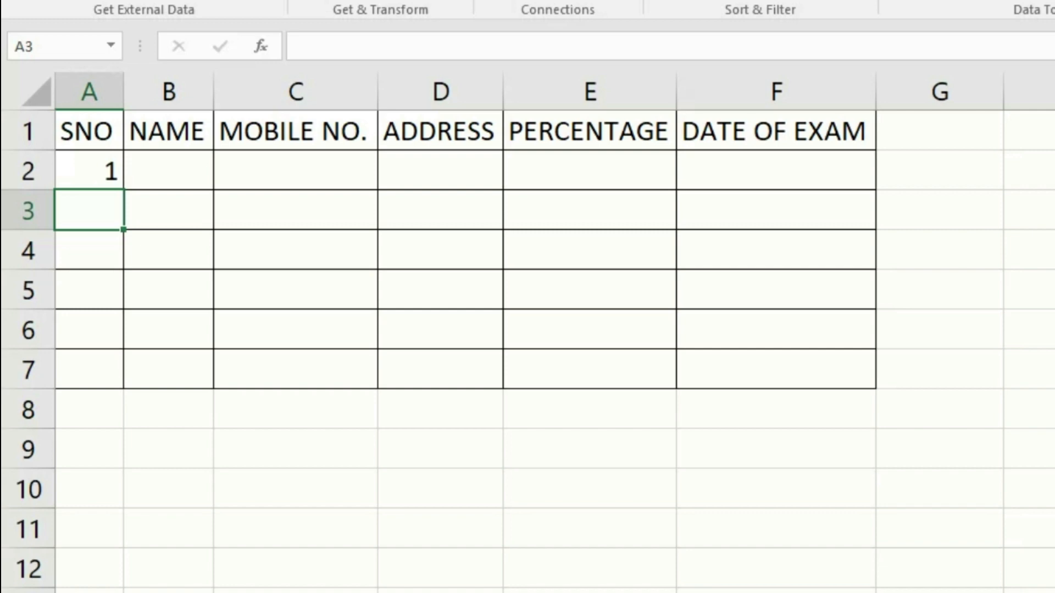
Test the SNO rule by trying the letter a in cell A3, and enter 2 there instead
{"action": "type", "text": "a"}
{"action": "key", "text": "Return"}
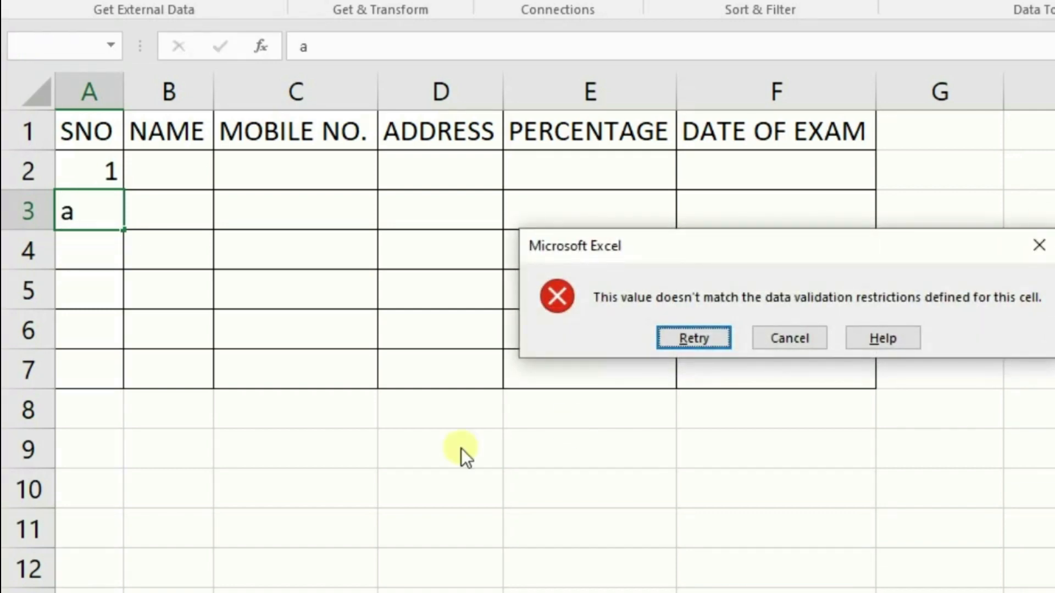
{"action": "key", "text": "Return"}
{"action": "type", "text": "2"}
{"action": "key", "text": "Tab"}
Test the NAME rule by trying the single letter a in cell B2, and cancel the entry
{"action": "key", "text": "Up"}
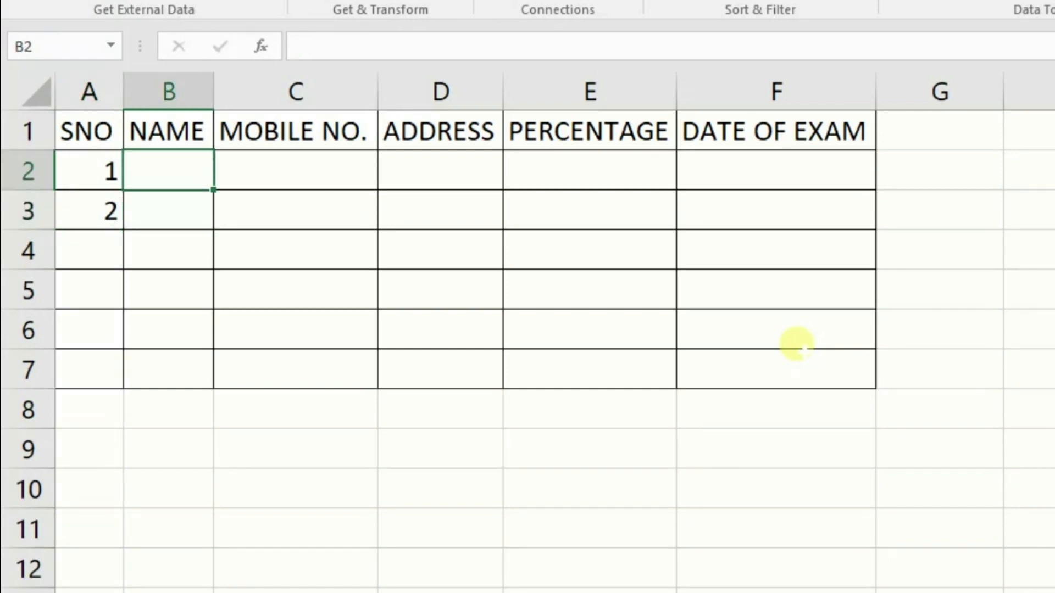
{"action": "type", "text": "a"}
{"action": "key", "text": "Return"}
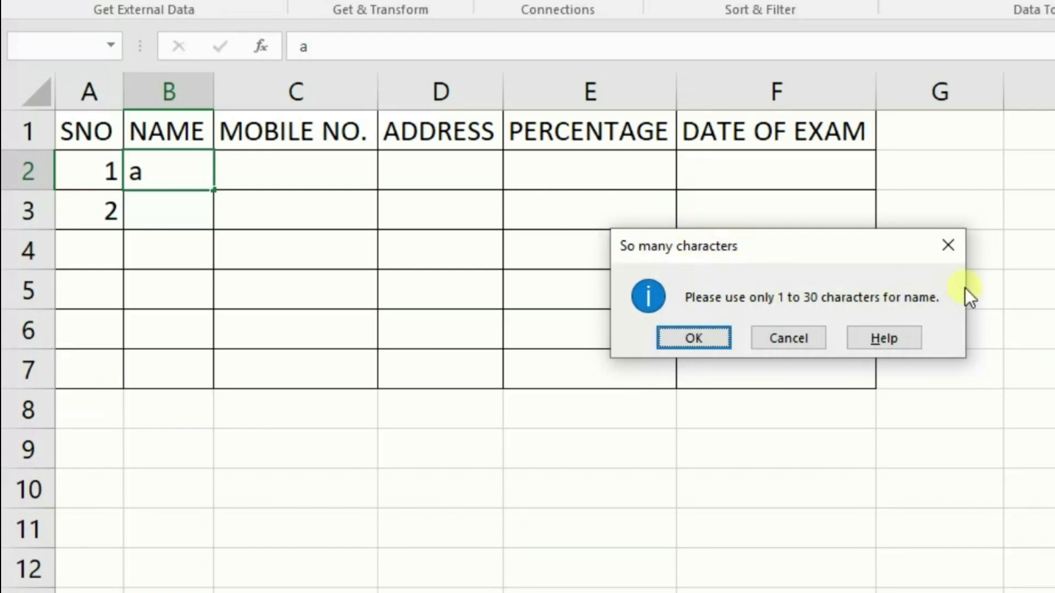
{"action": "left_click", "coordinate": [782, 335]}
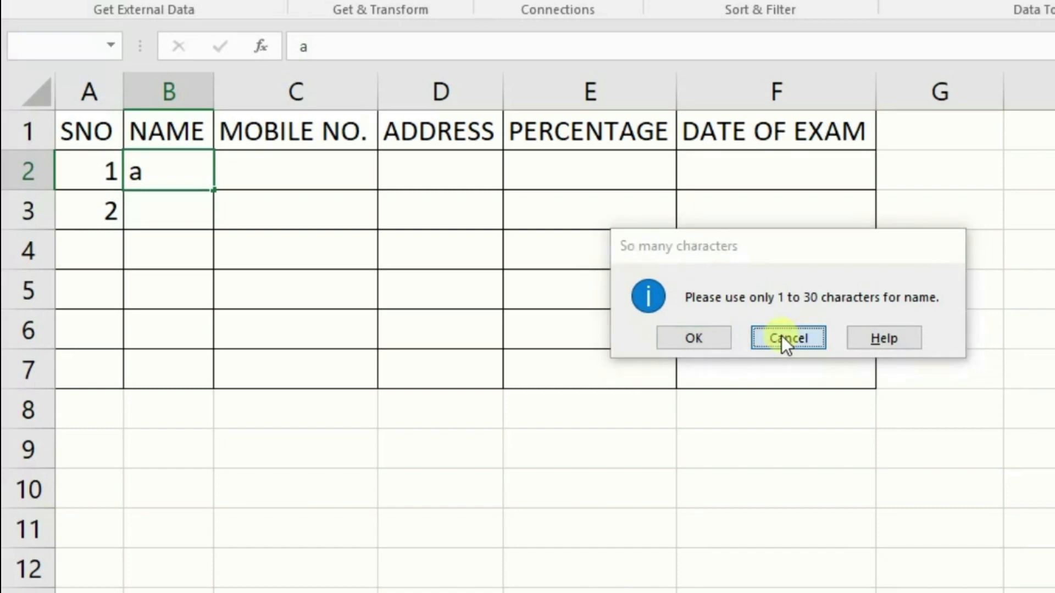
Try an overlong run of letters in NAME cell B2, cancel it, and enter a short first name instead
{"action": "type", "text": "ommmmmmmmmmmmmmmmmmmmmmmmmmmmmmmmmmmmmmmmmmmmmmmmmmmmm"}
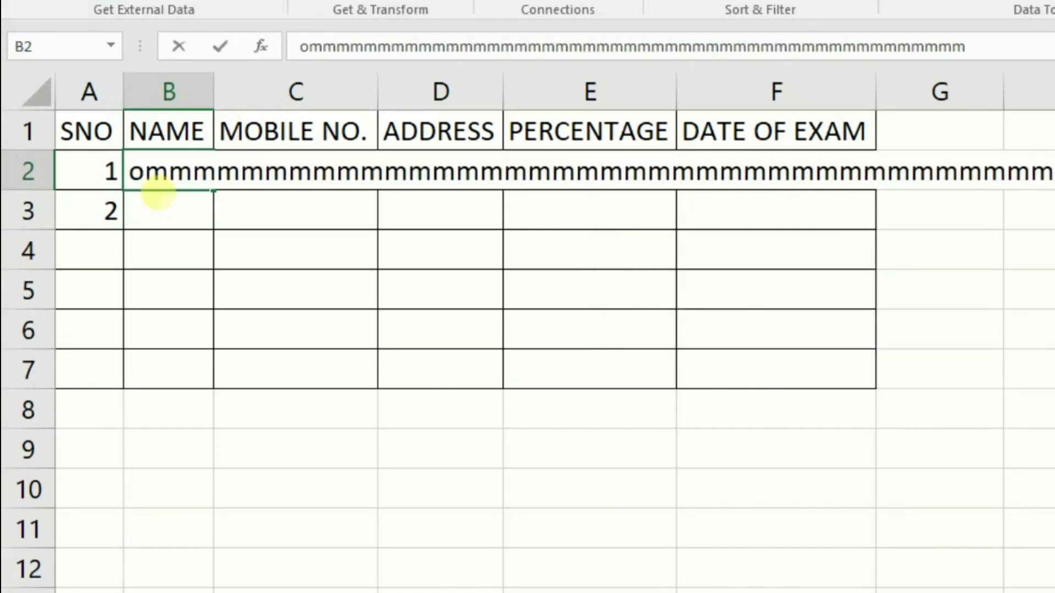
{"action": "key", "text": "Return"}
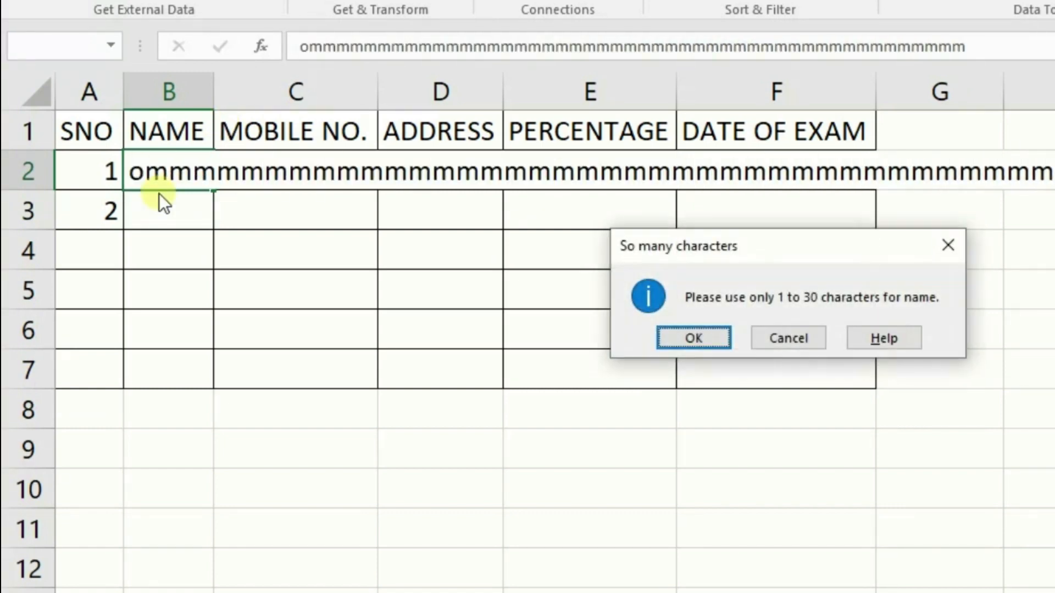
{"action": "left_click", "coordinate": [781, 333]}
{"action": "type", "text": "om"}
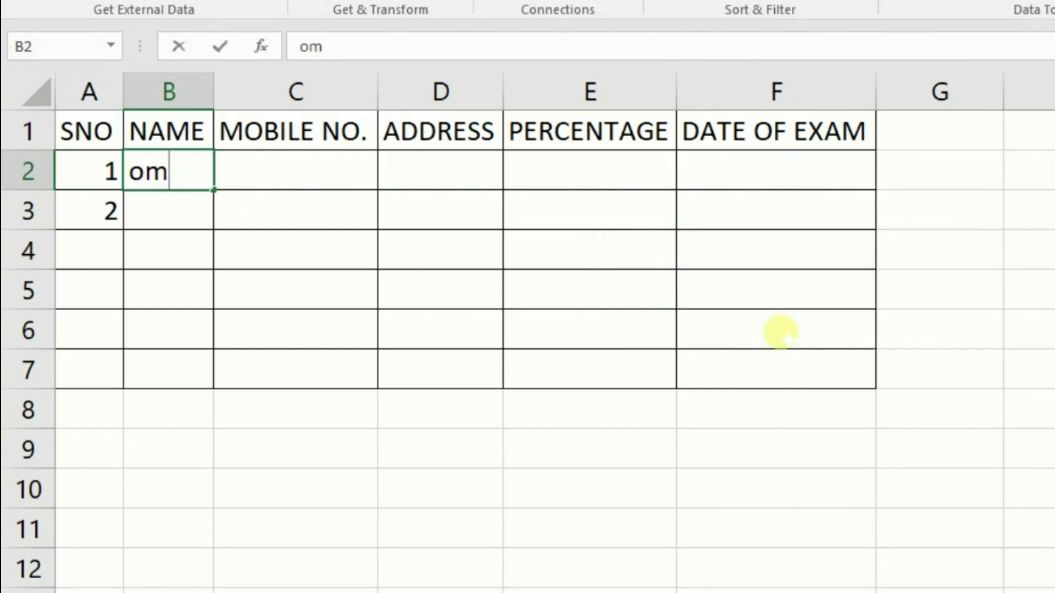
{"action": "key", "text": "Tab"}
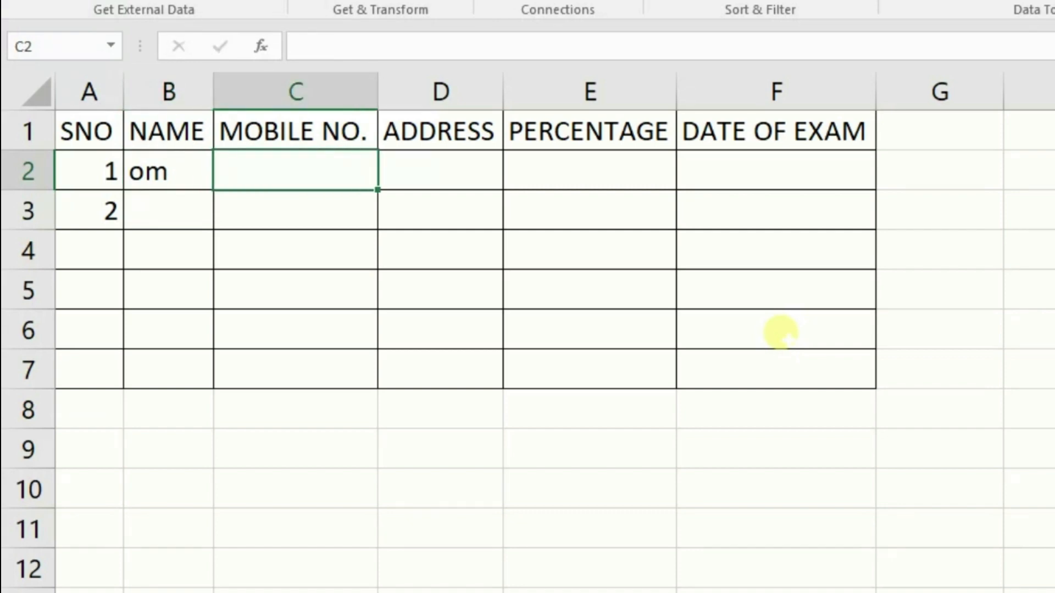
Test the MOBILE NO. rule by trying the decimal value 123.36 in cell C2, and cancel the entry
{"action": "type", "text": "123"}
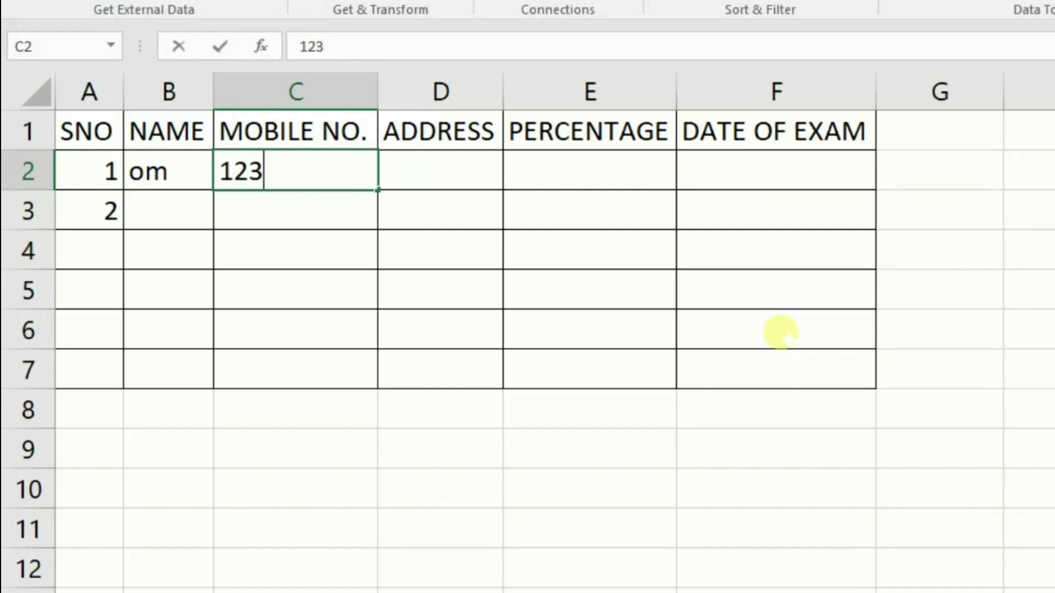
{"action": "type", "text": ".36"}
{"action": "key", "text": "Tab"}
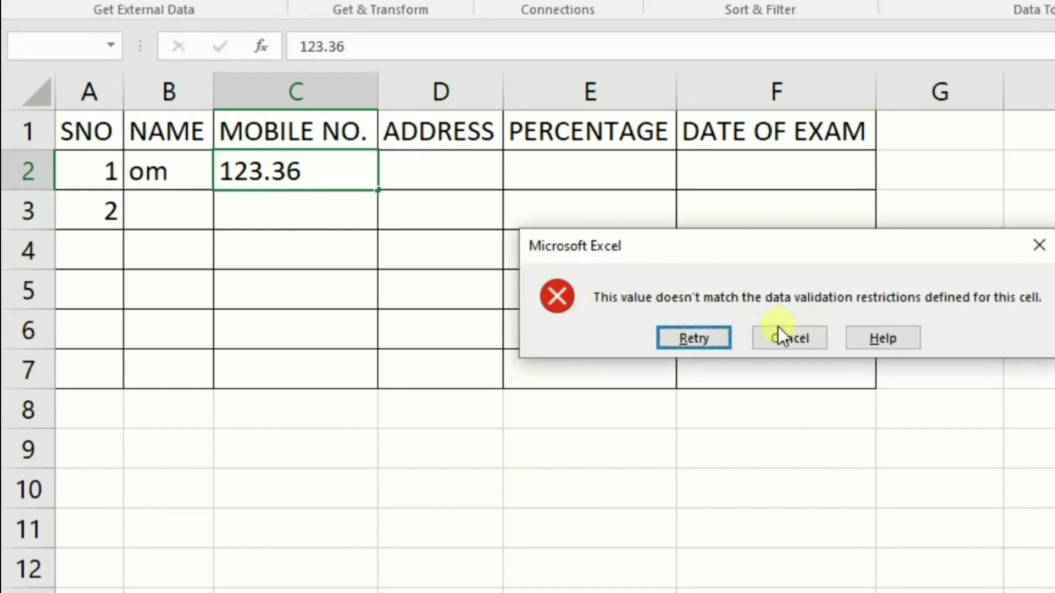
{"action": "left_click", "coordinate": [769, 336]}
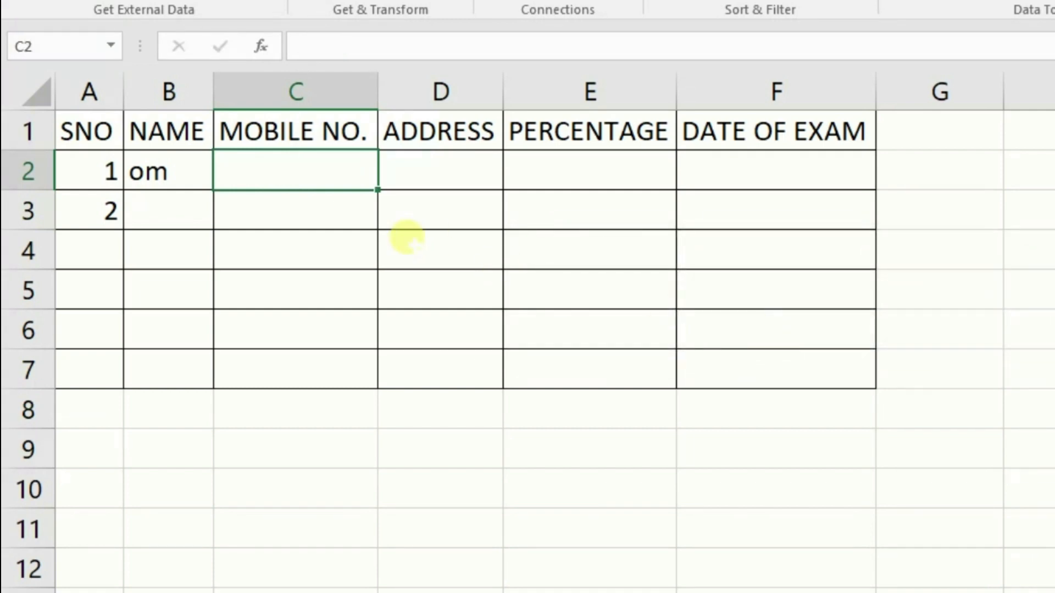
Enter a four-digit whole number as the mobile number in cell C2 and the student's city in ADDRESS cell D2
{"action": "type", "text": "1235"}
{"action": "key", "text": "Tab"}
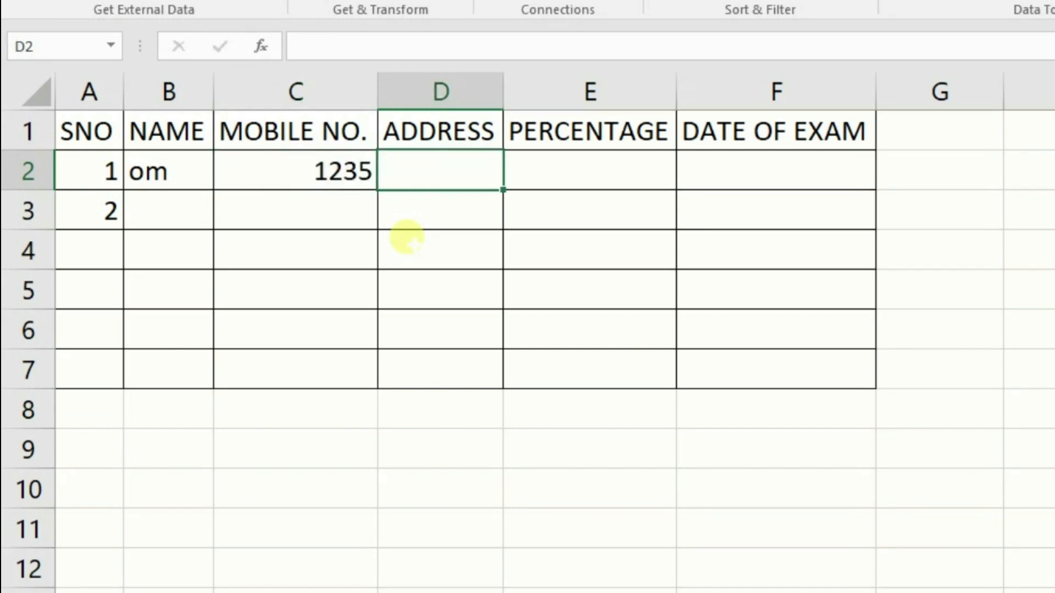
{"action": "type", "text": "durg"}
{"action": "key", "text": "Tab"}
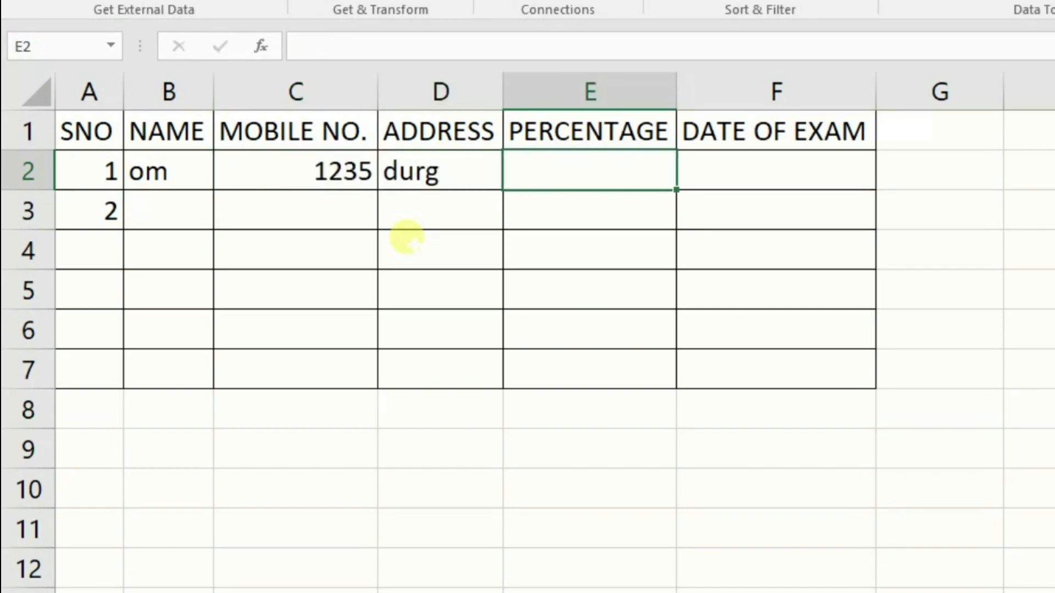
Test the PERCENTAGE rule by trying 120 in cell E2, and cancel the entry
{"action": "type", "text": "120"}
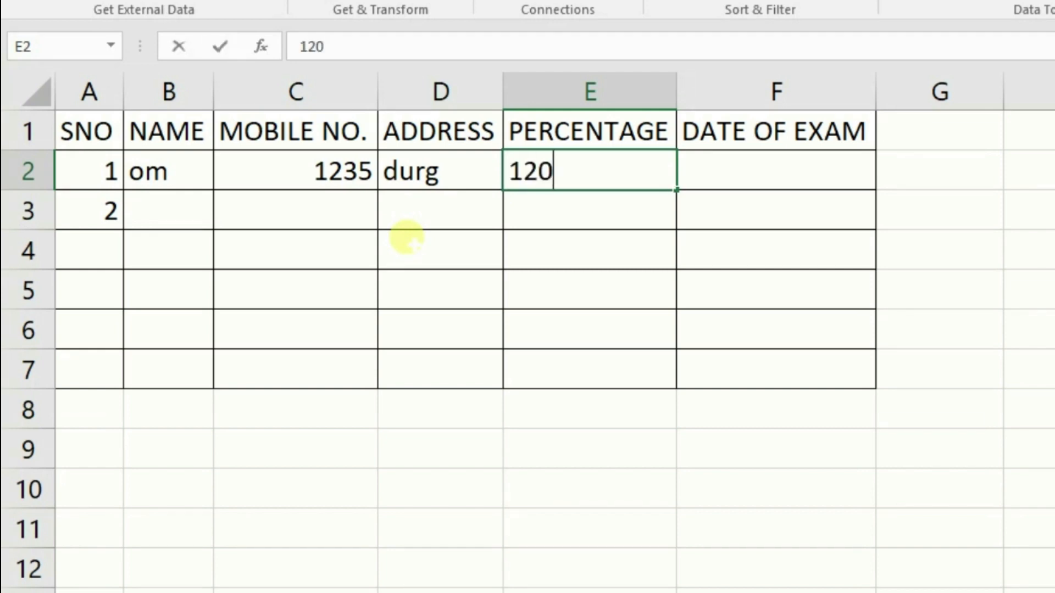
{"action": "key", "text": "Tab"}
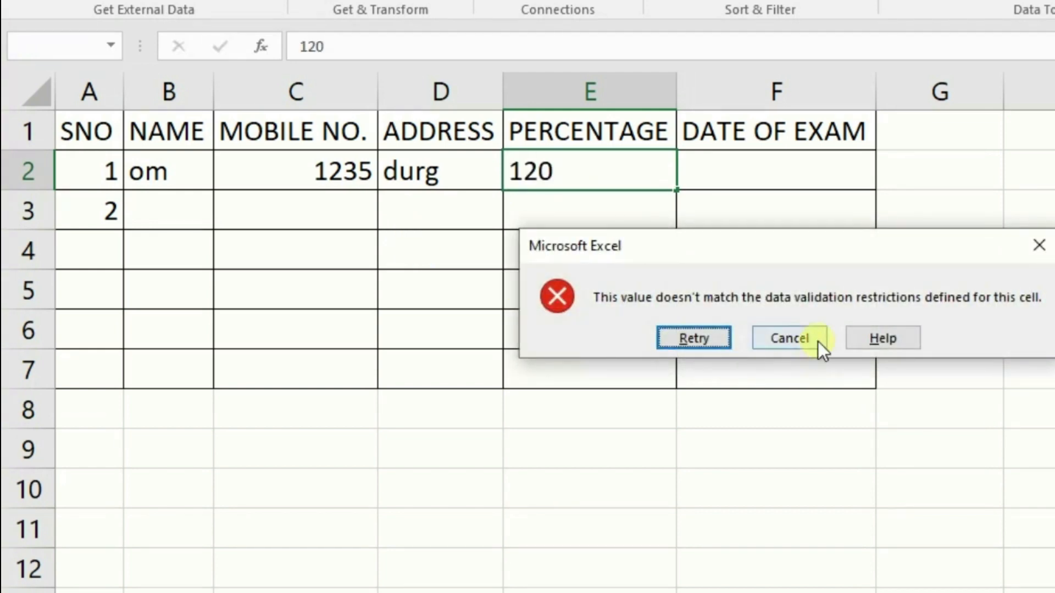
{"action": "left_click", "coordinate": [778, 341]}
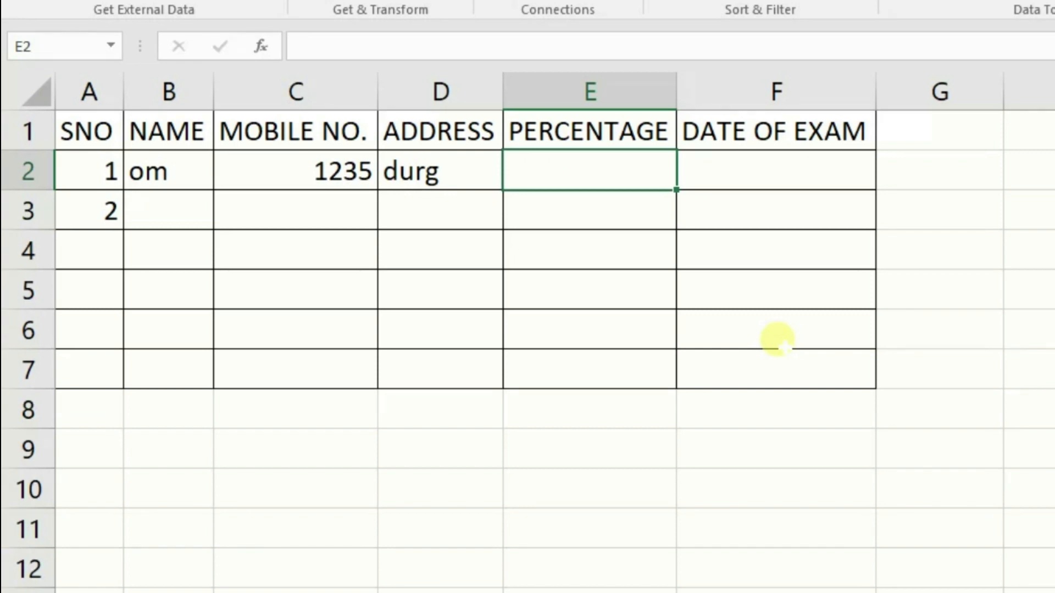
Enter 56.66 as the percentage in cell E2 and select DATE OF EXAM cell F2
{"action": "type", "text": "56.66"}
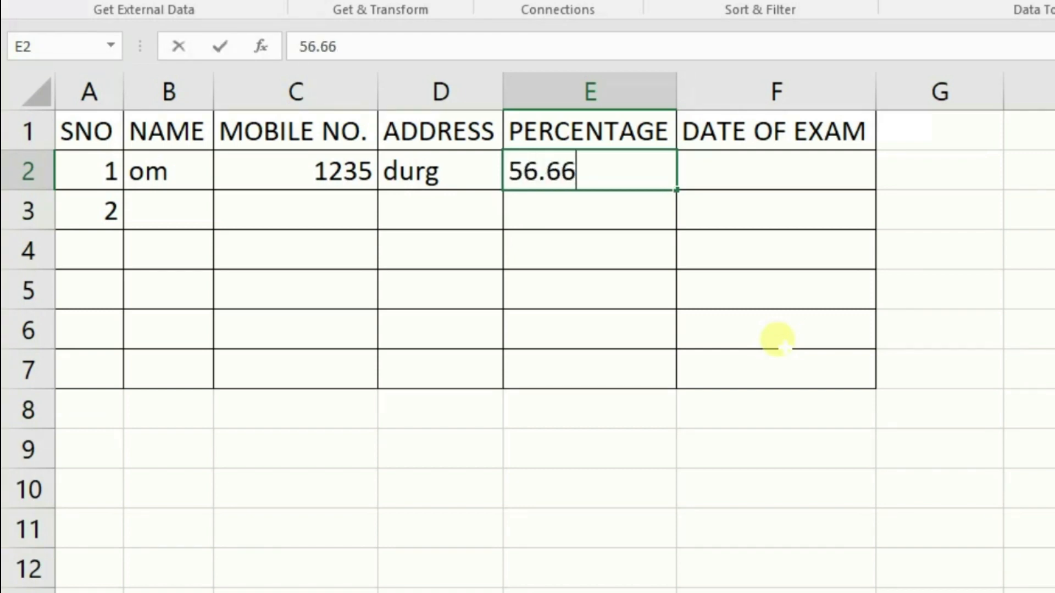
{"action": "key", "text": "Return"}
{"action": "key", "text": "Up"}
{"action": "key", "text": "Right"}
{"action": "key", "text": "Right"}
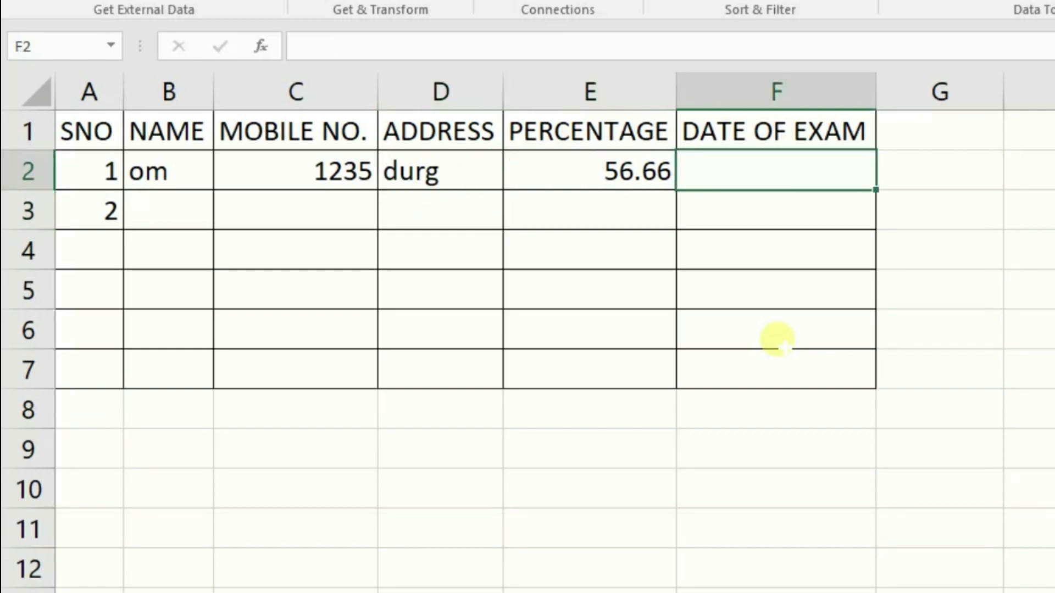